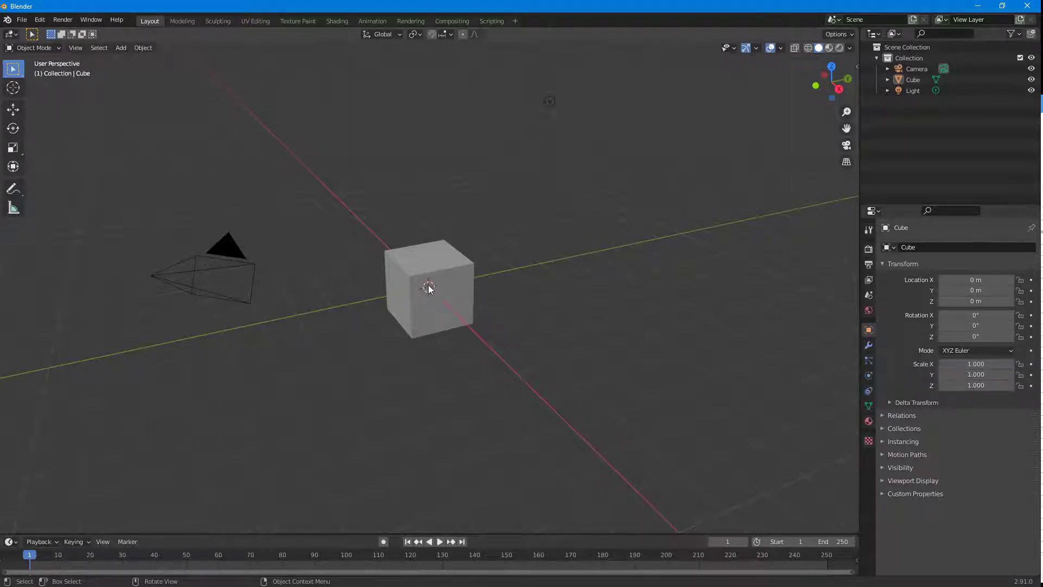
# Step: Zoom in, orbit and pan the viewport so the default cube sits centred and large
pyautogui.scroll(5, 429, 289)
pyautogui.scroll(-10, 429, 288)
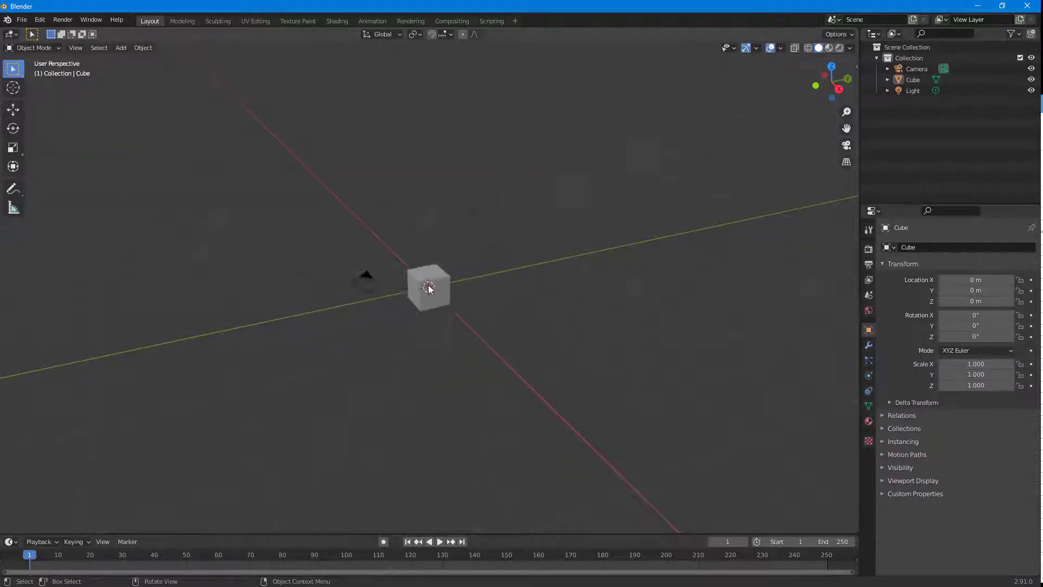
pyautogui.scroll(6, 429, 288)
pyautogui.scroll(-3, 432, 292)
pyautogui.scroll(2, 432, 292)
pyautogui.scroll(-4, 433, 292)
pyautogui.scroll(4, 433, 292)
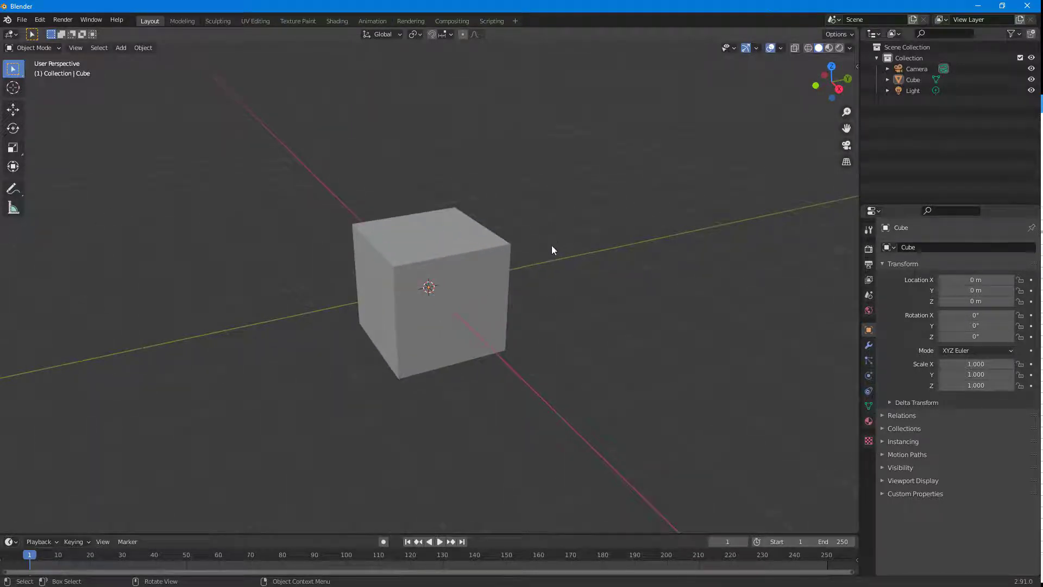
pyautogui.moveTo(552, 246)
pyautogui.mouseDown(button='middle')
pyautogui.moveTo(556, 296)
pyautogui.moveTo(620, 261)
pyautogui.moveTo(549, 277)
pyautogui.moveTo(654, 253)
pyautogui.moveTo(580, 229)
pyautogui.moveTo(605, 272)
pyautogui.moveTo(635, 234)
pyautogui.moveTo(547, 259)
pyautogui.moveTo(740, 270)
pyautogui.moveTo(698, 309)
pyautogui.moveTo(500, 242)
pyautogui.moveTo(550, 256)
pyautogui.moveTo(565, 275)
pyautogui.moveTo(536, 250)
pyautogui.moveTo(560, 247)
pyautogui.mouseUp(button='middle')
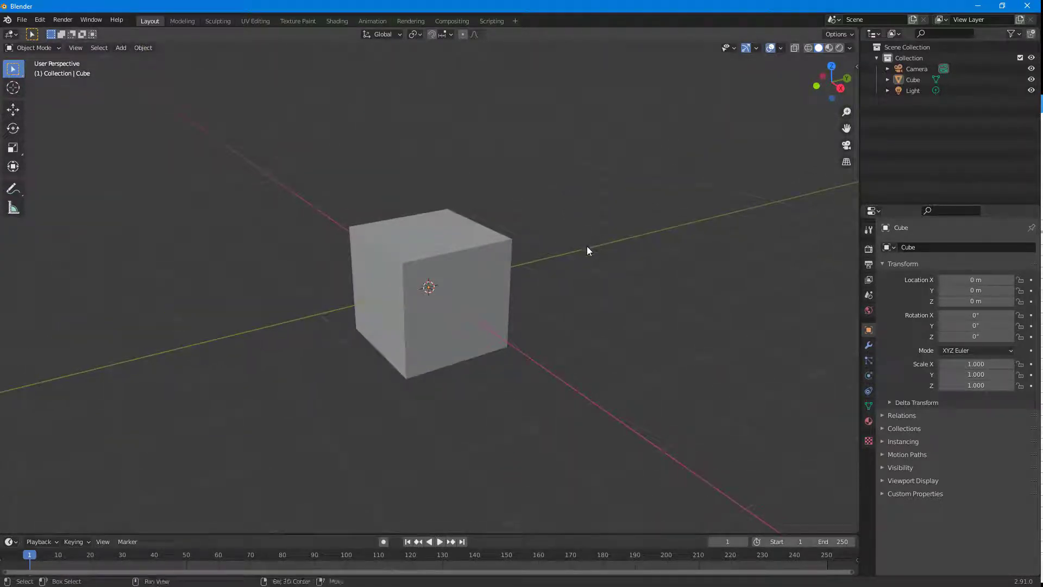
pyautogui.keyDown('shift'); pyautogui.moveTo(592, 232); pyautogui.dragTo(612, 253, button='middle'); pyautogui.keyUp('shift')
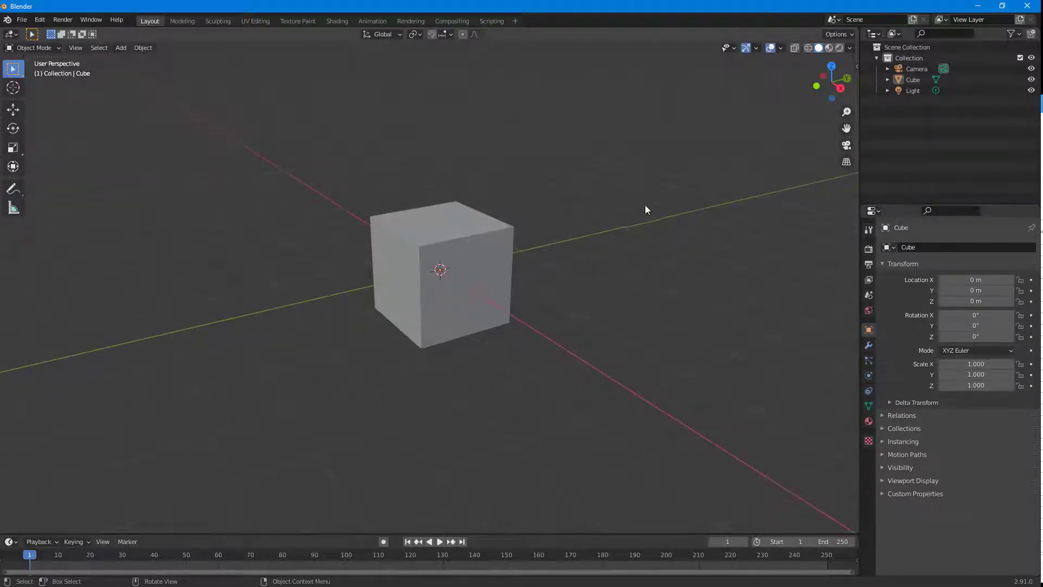
# Step: Open the sidebar's View tab and drag the viewport Focal Length up to 103.4 mm
pyautogui.click(857, 67)
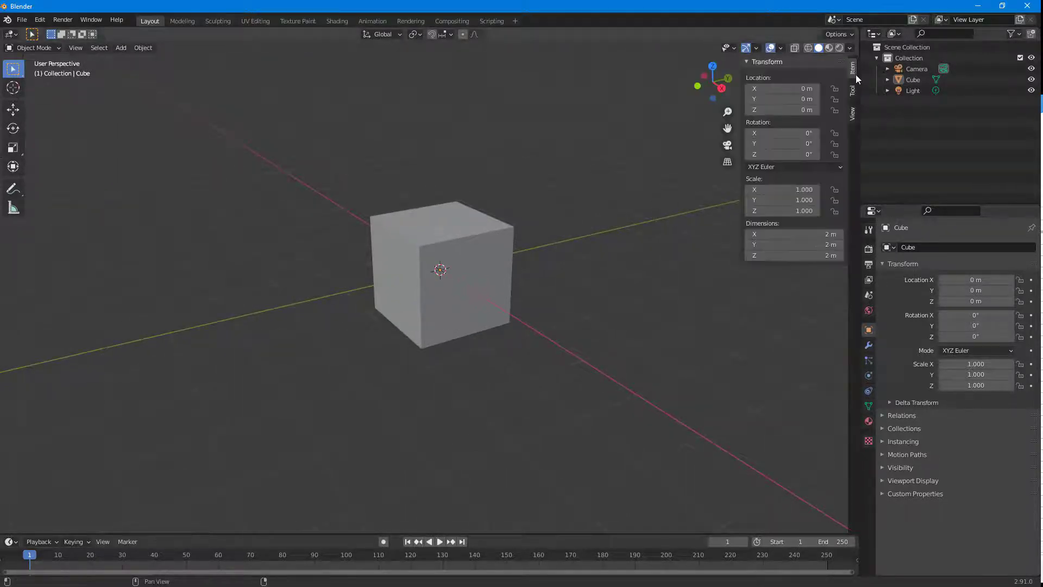
pyautogui.moveTo(861, 68); pyautogui.dragTo(859, 61)
pyautogui.click(853, 114)
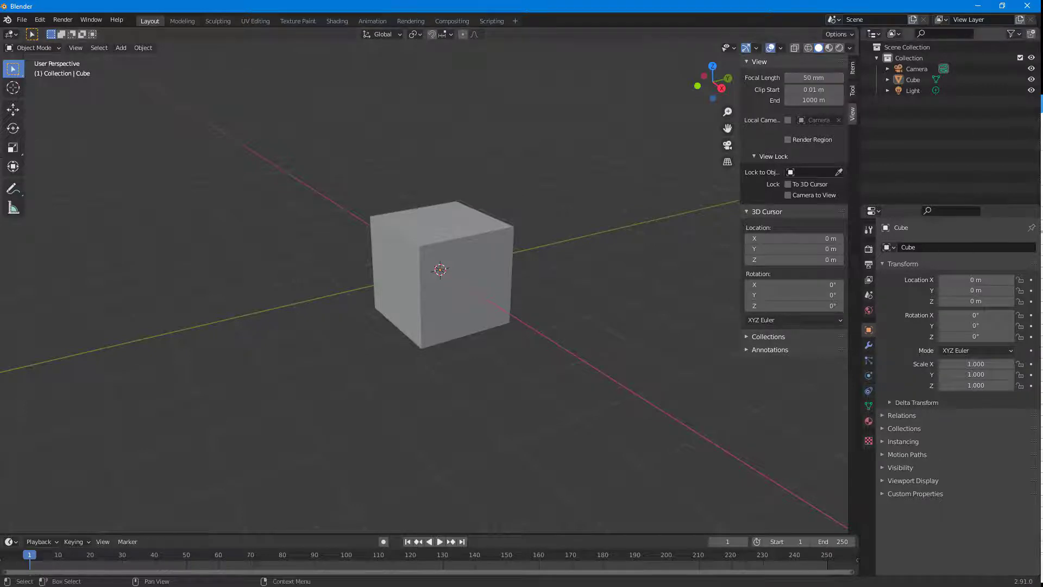
pyautogui.moveTo(813, 77)
pyautogui.mouseDown()
pyautogui.moveTo(773, 78)
pyautogui.moveTo(896, 77)
pyautogui.moveTo(810, 78)
pyautogui.mouseUp()
# Step: Set the viewport Focal Length back to 50 mm and orbit slightly around the cube
pyautogui.click(835, 78)
pyautogui.write('50')
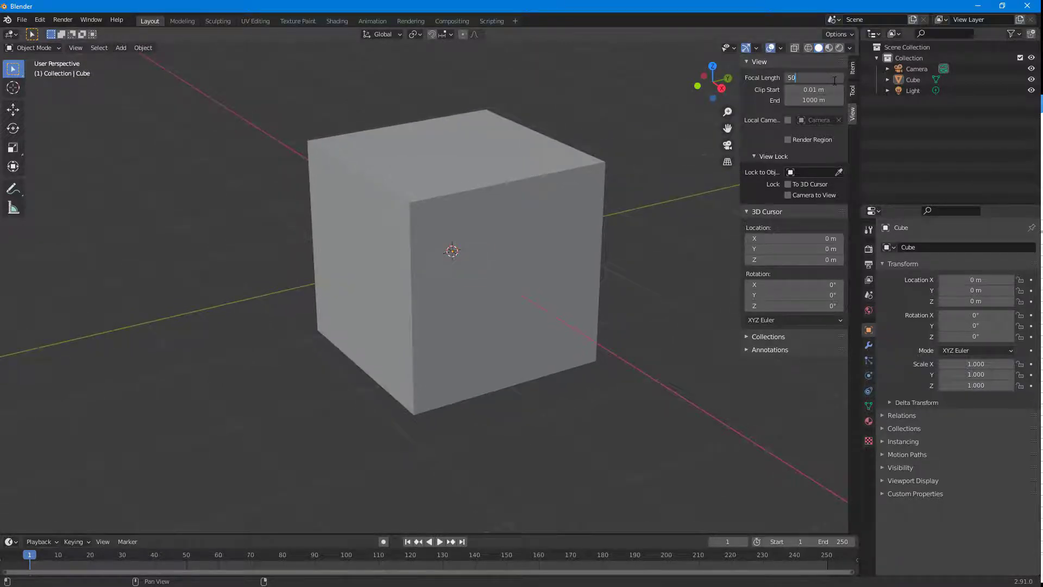
pyautogui.press('Return')
pyautogui.scroll(3, 489, 128)
pyautogui.moveTo(516, 116); pyautogui.dragTo(571, 147, button='middle')
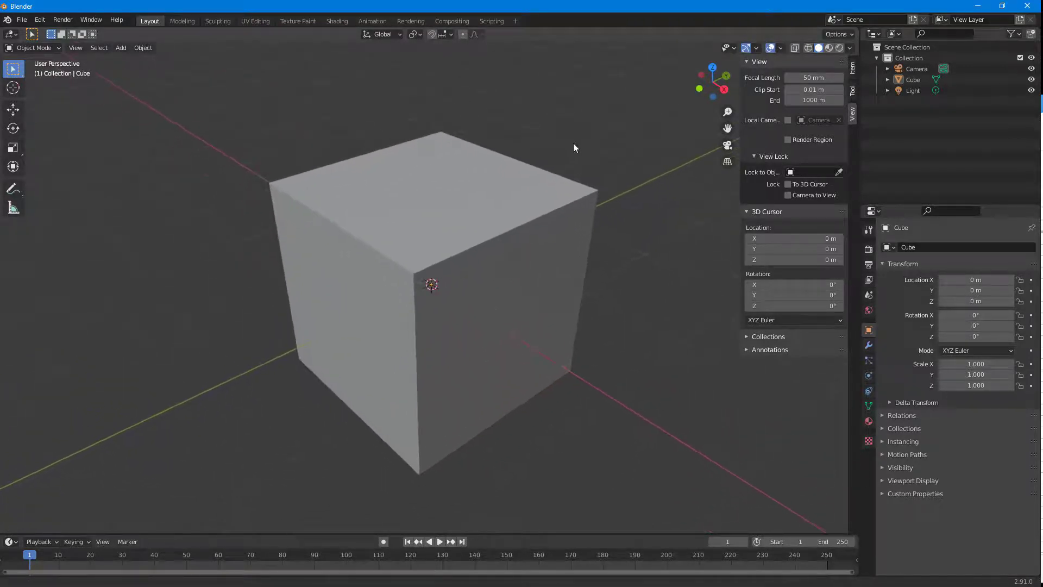
# Step: Test Clip Start by dragging it until the cube clips, then set it to 0.1 m
pyautogui.moveTo(814, 90)
pyautogui.mouseDown()
pyautogui.moveTo(869, 90)
pyautogui.moveTo(799, 91)
pyautogui.moveTo(811, 91)
pyautogui.mouseUp()
pyautogui.click(811, 91)
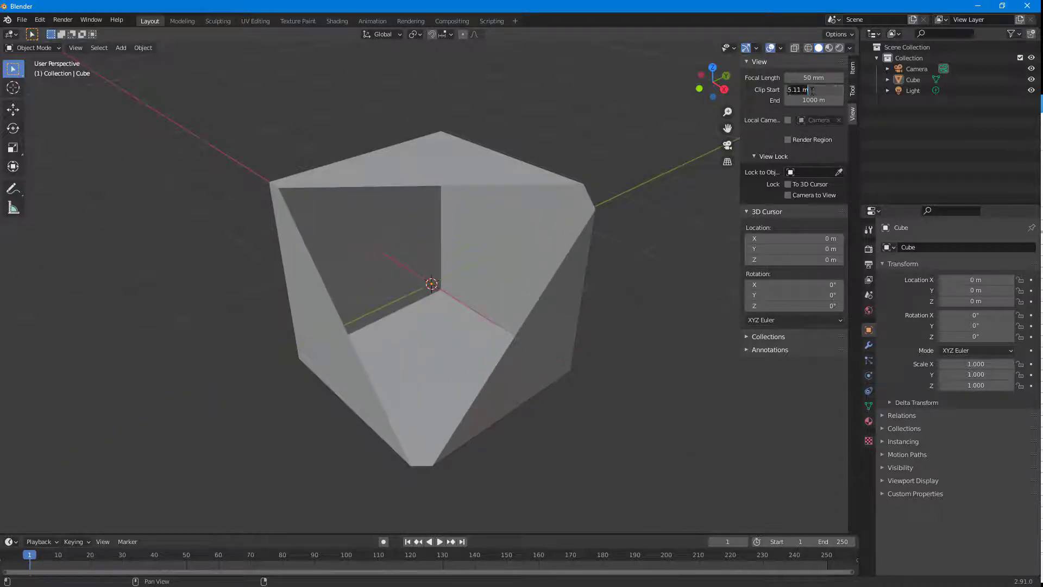
pyautogui.write('1')
pyautogui.press('Return')
pyautogui.click(811, 91)
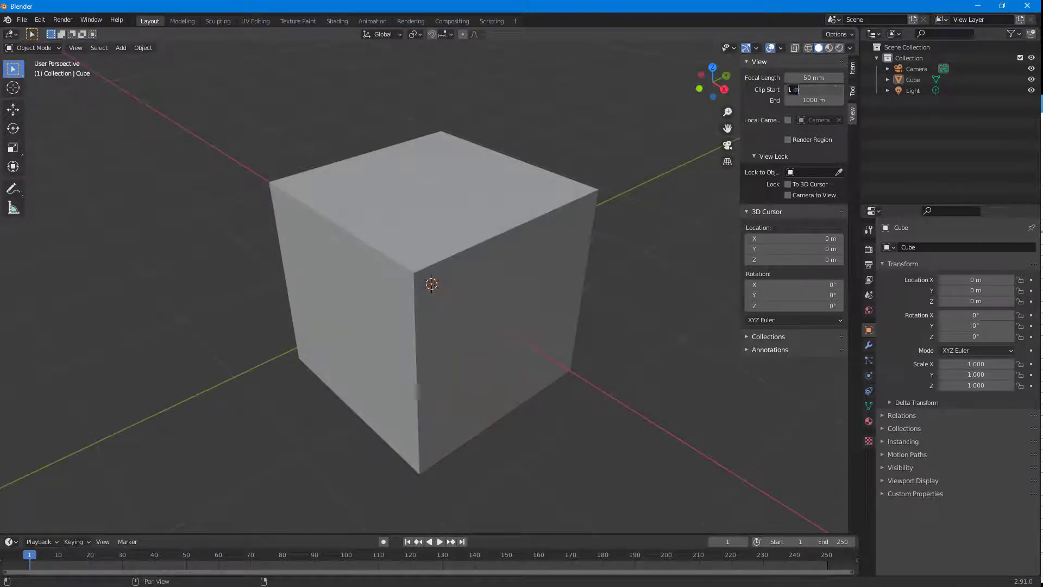
pyautogui.write('0.1')
pyautogui.press('Return')
pyautogui.scroll(4, 570, 259)
pyautogui.scroll(-3, 570, 259)
pyautogui.scroll(-1, 569, 259)
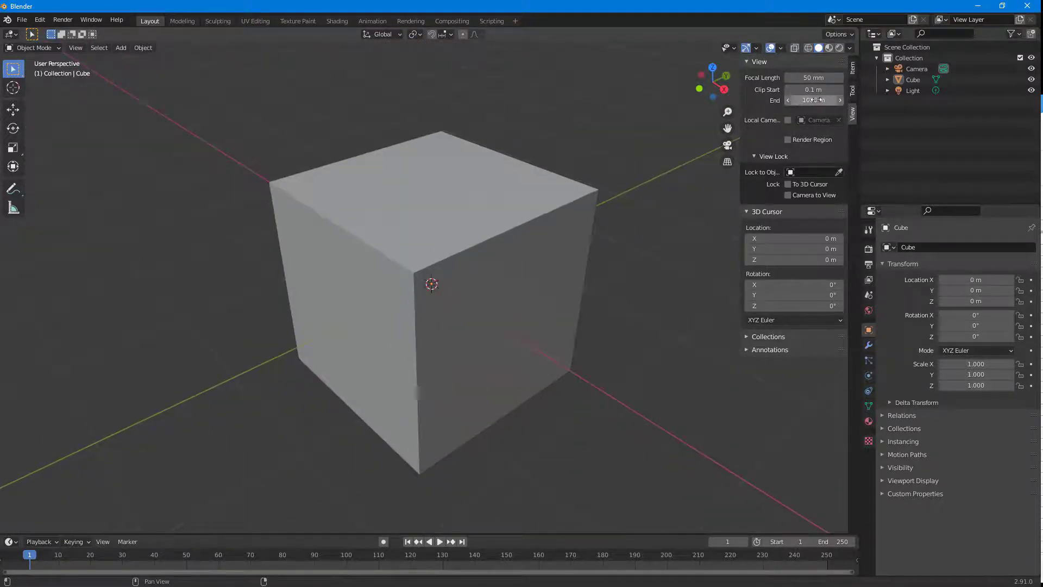
pyautogui.click(816, 100)
pyautogui.write('5')
pyautogui.press('Return')
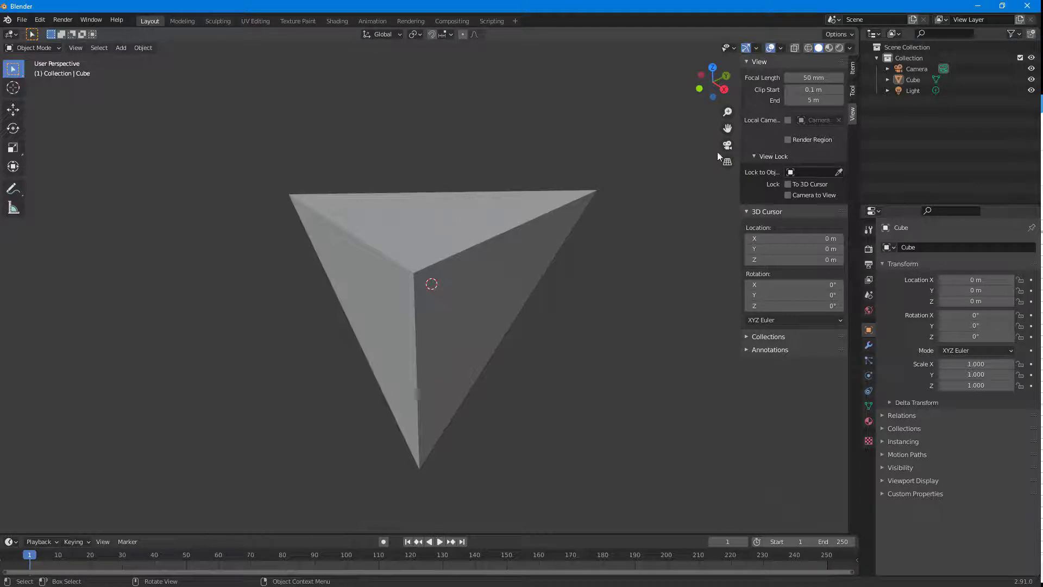
pyautogui.moveTo(814, 100); pyautogui.dragTo(839, 100)
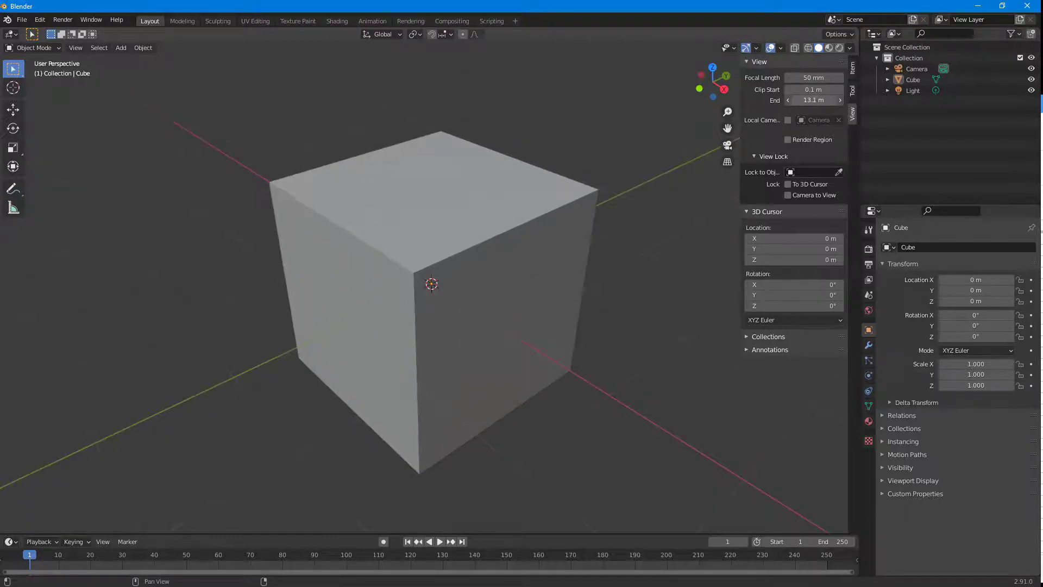
pyautogui.moveTo(813, 100)
pyautogui.mouseDown()
pyautogui.moveTo(832, 100)
pyautogui.moveTo(796, 100)
pyautogui.mouseUp()
pyautogui.click(802, 100)
pyautogui.write('10')
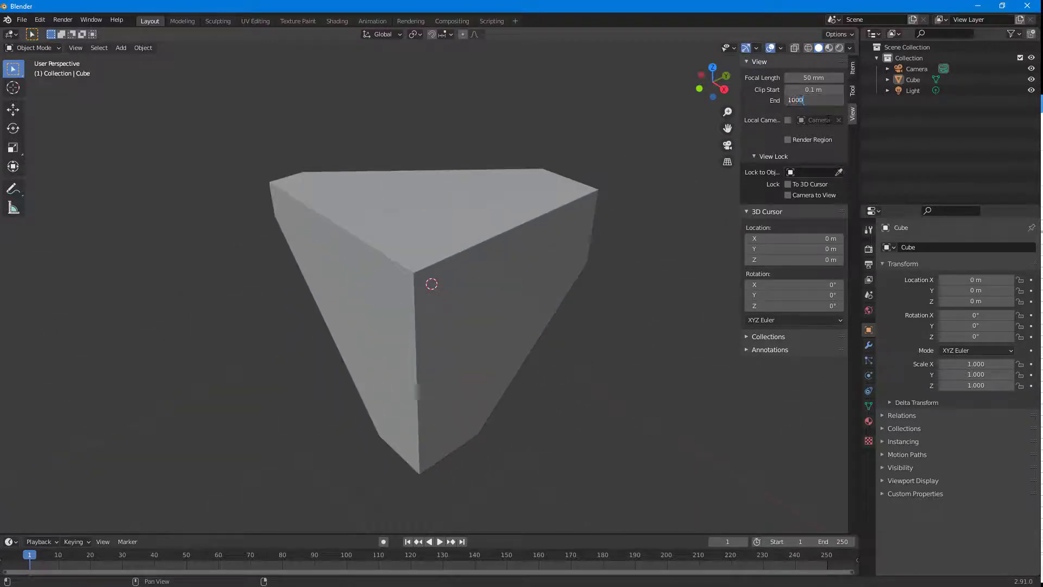
pyautogui.write('00')
pyautogui.press('Return')
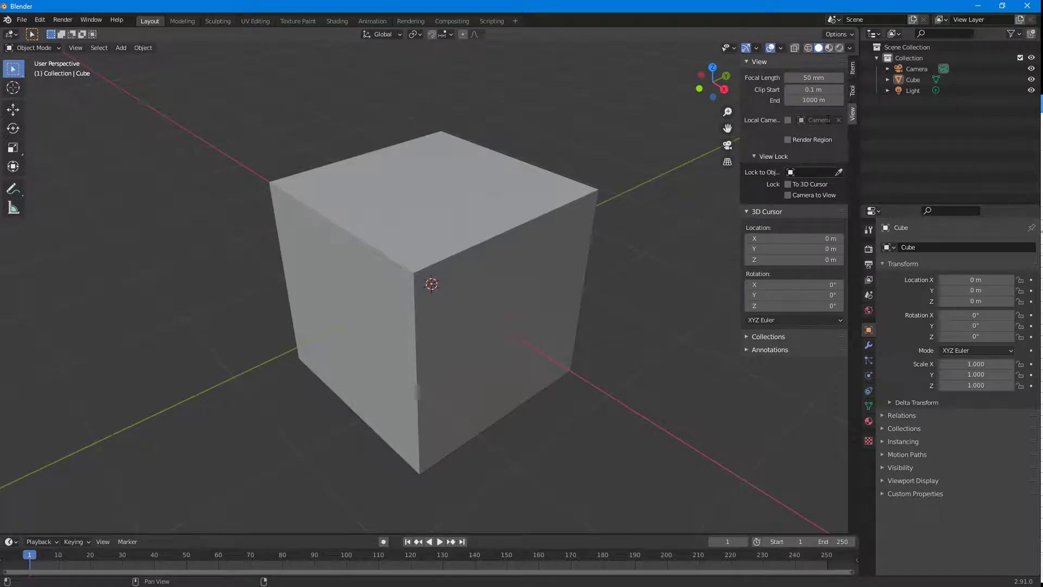
# Step: Cycle through front, right, top, left and bottom orthographic views via the gizmo, ending on Top
pyautogui.click(700, 89)
pyautogui.click(730, 82)
pyautogui.click(713, 65)
pyautogui.click(700, 82)
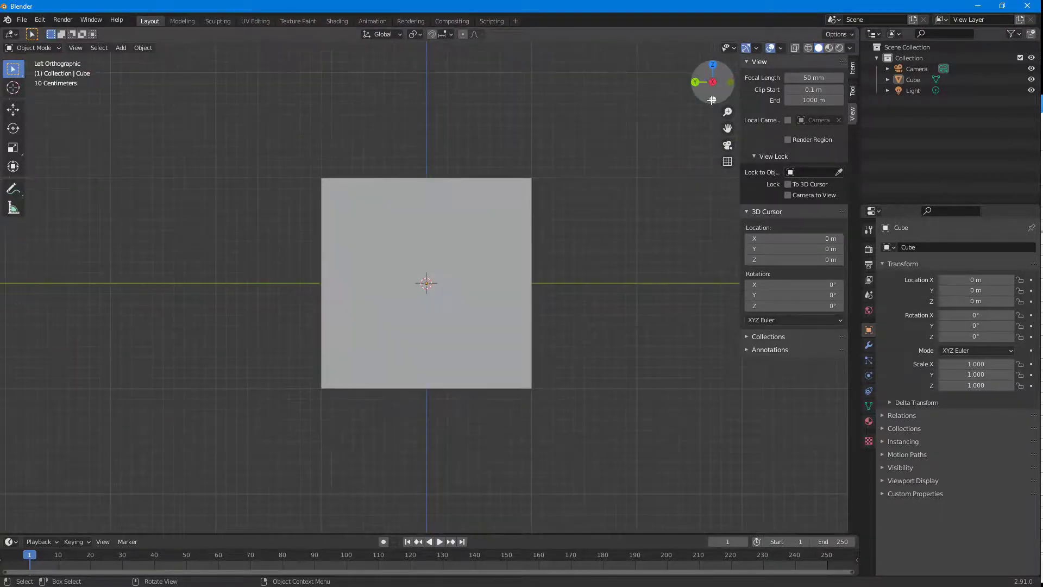
pyautogui.click(713, 99)
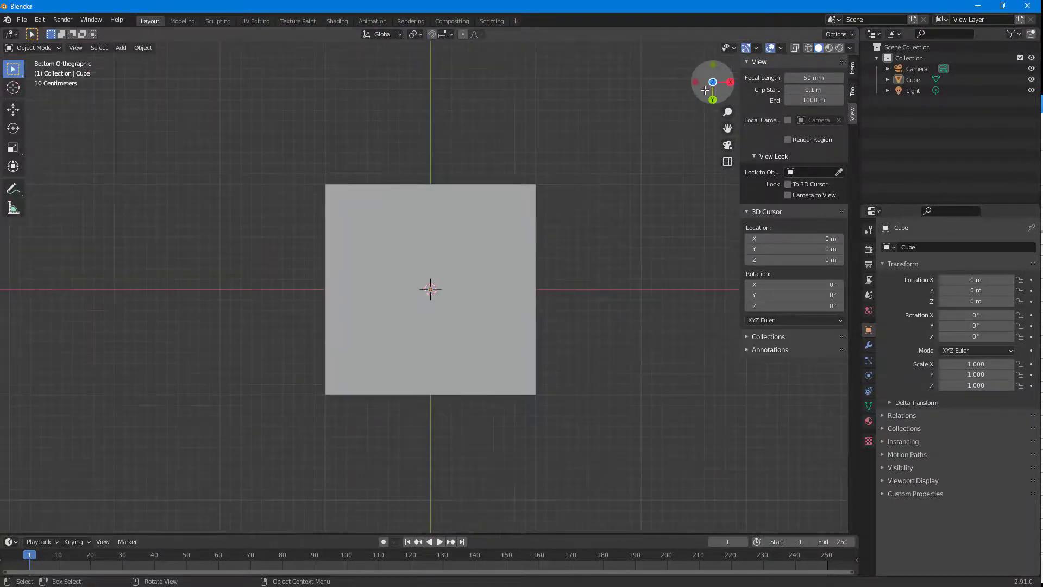
pyautogui.click(731, 81)
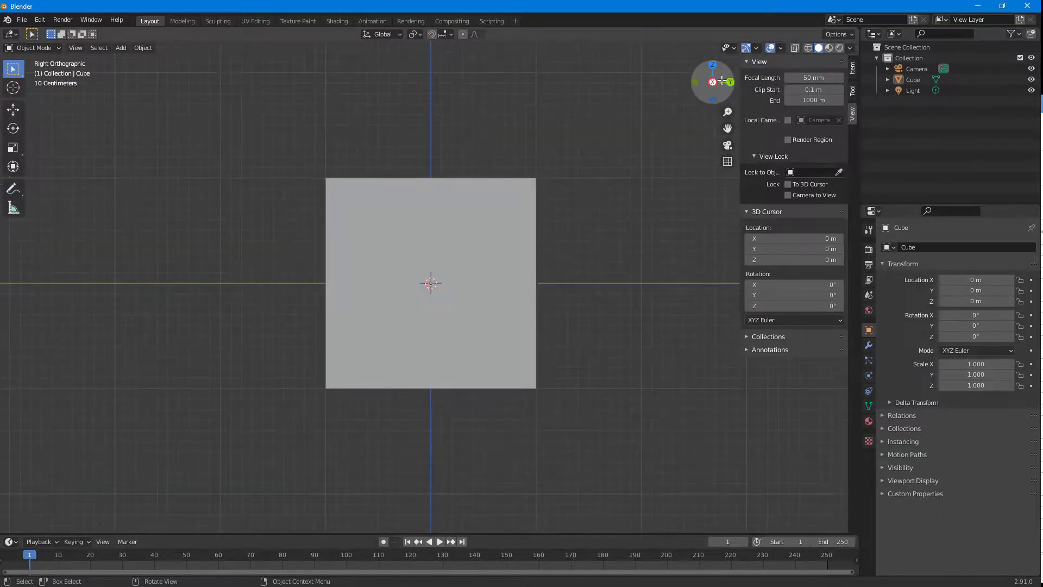
pyautogui.click(712, 99)
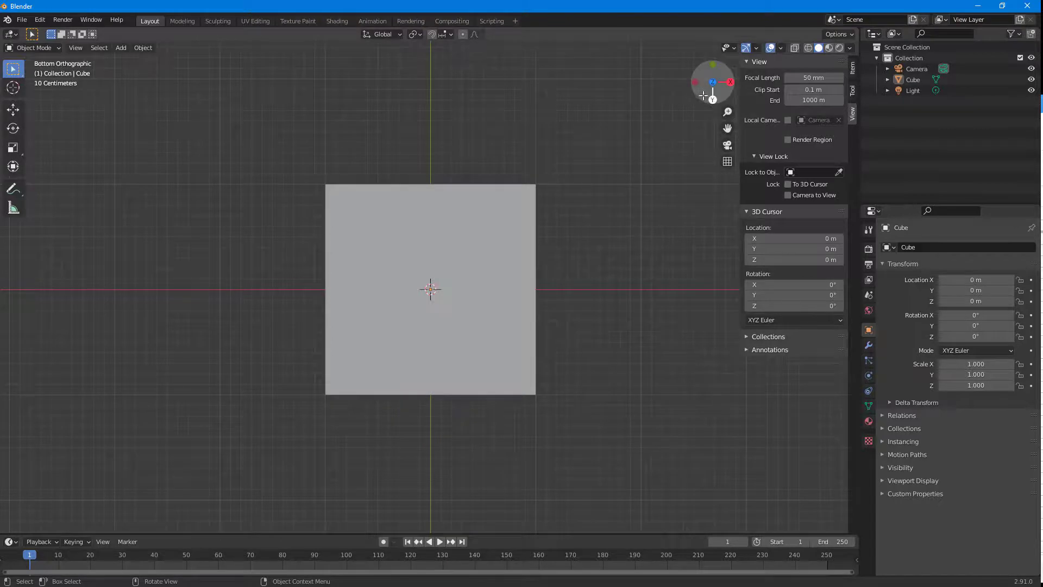
pyautogui.click(695, 83)
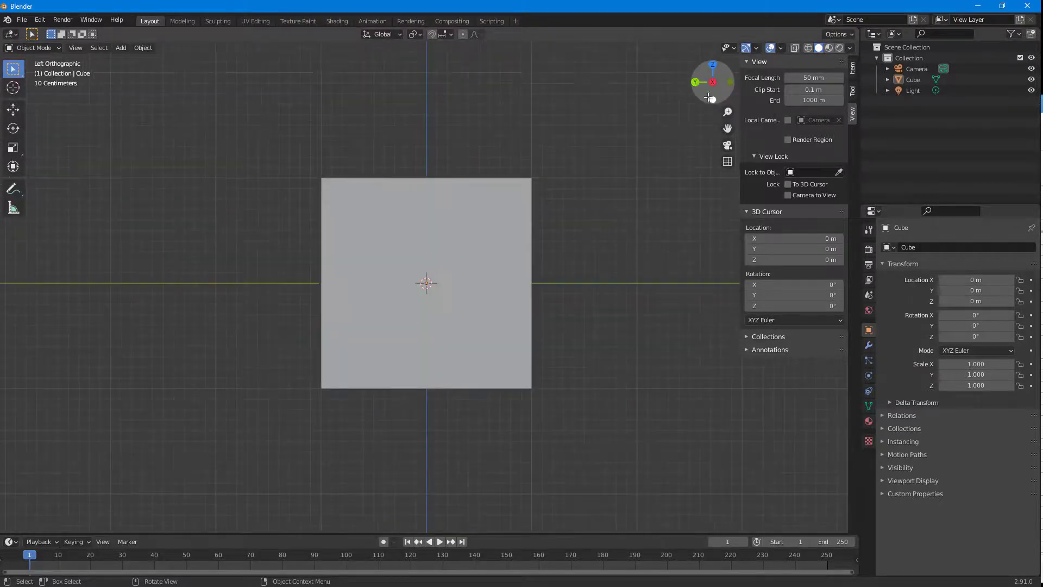
pyautogui.click(696, 82)
pyautogui.click(713, 65)
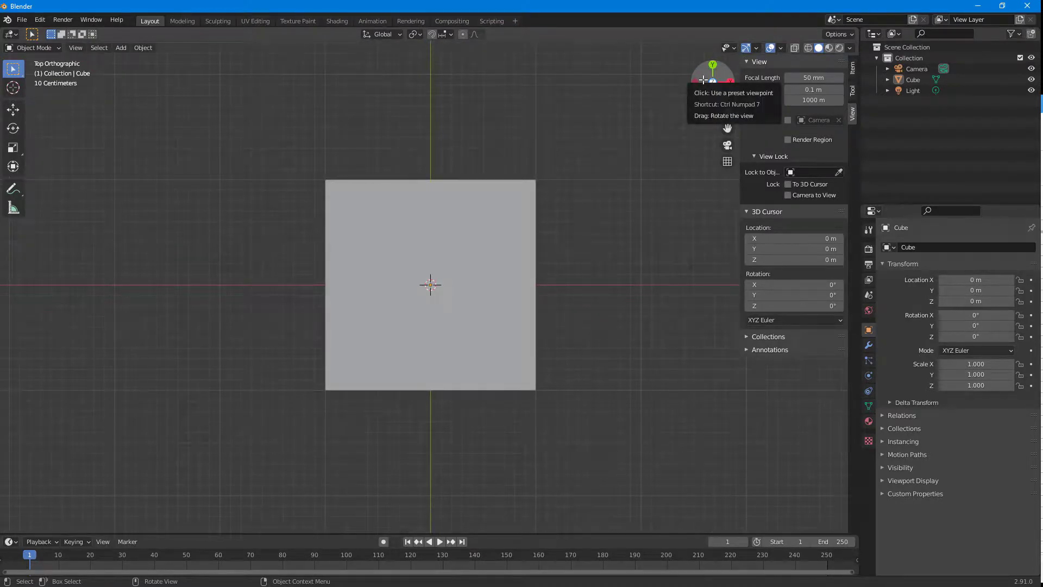
# Step: Drag the navigation gizmo to leave Top Orthographic for an angled User Perspective view
pyautogui.moveTo(703, 80)
pyautogui.mouseDown()
pyautogui.moveTo(716, 90)
pyautogui.moveTo(699, 62)
pyautogui.moveTo(691, 75)
pyautogui.moveTo(713, 87)
pyautogui.mouseUp()
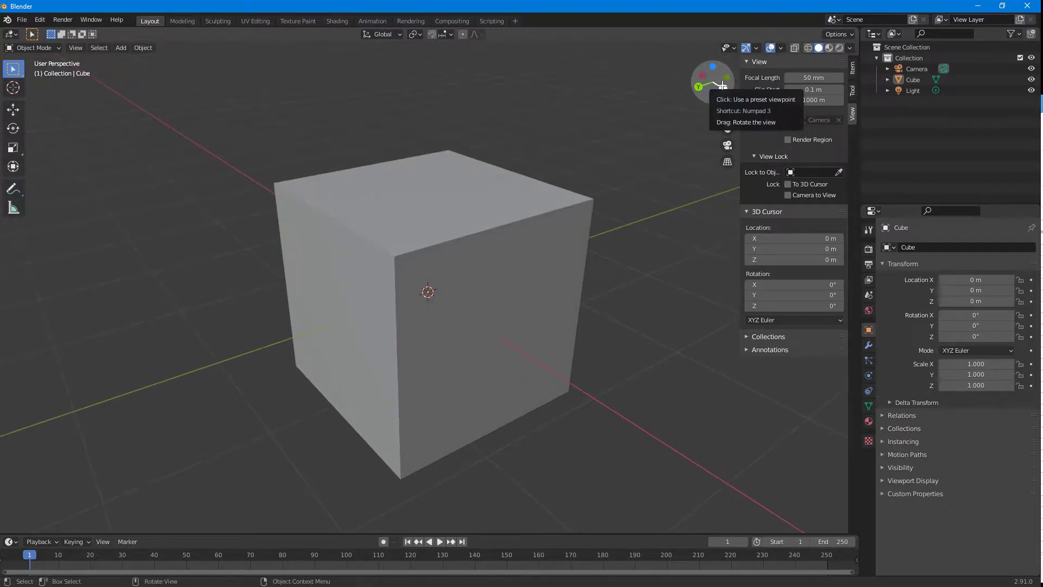